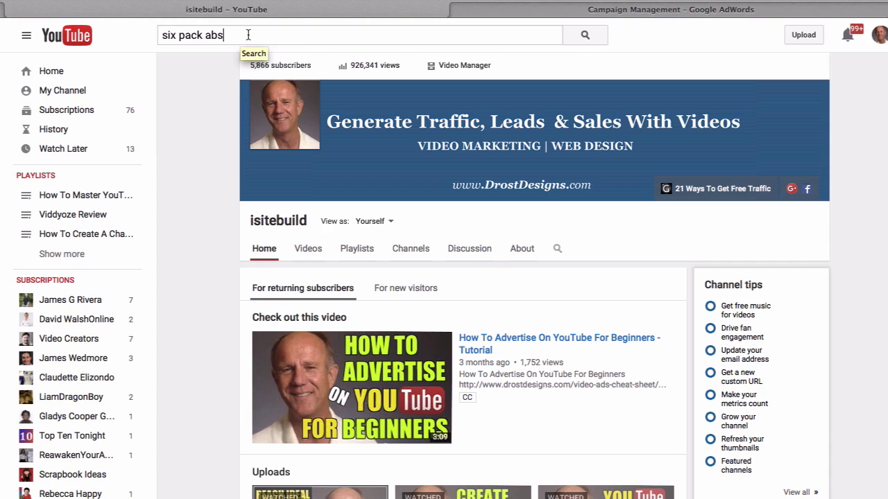
- Open the 'Extreme Six Pack Abs Workout' YouTube video and paste its URL into a TextEdit note
left_click(584, 34)
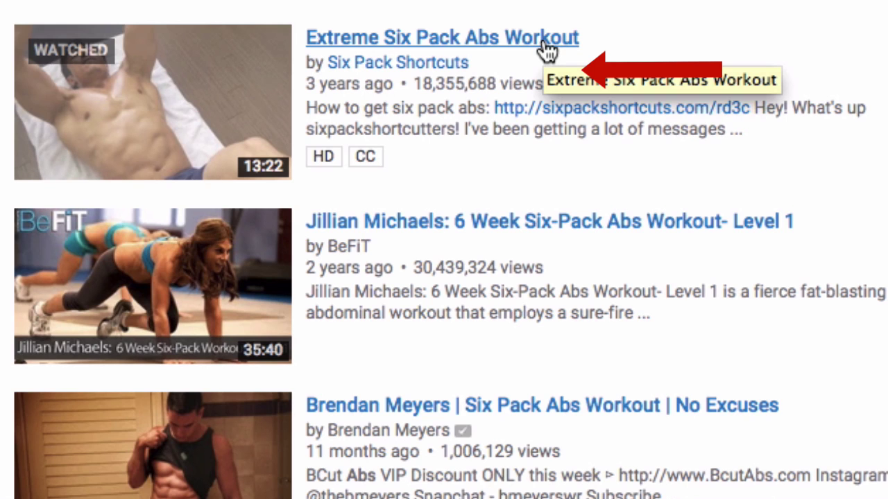
left_click(547, 49)
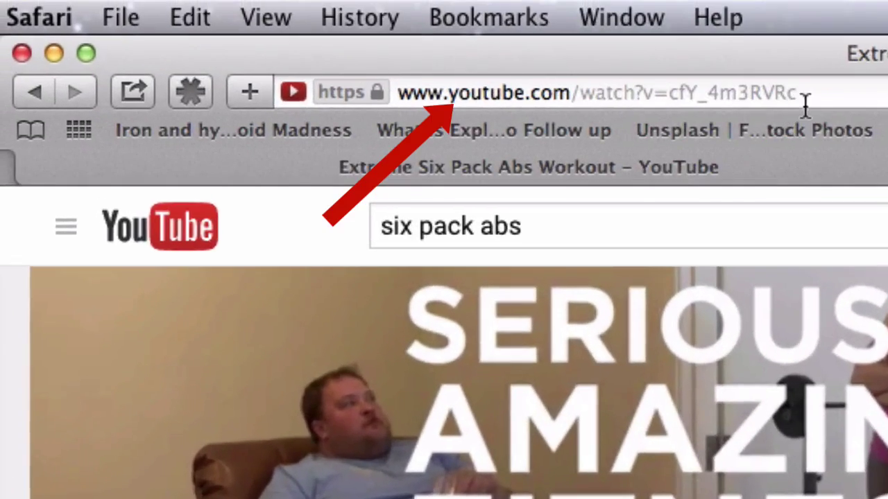
left_click(478, 15)
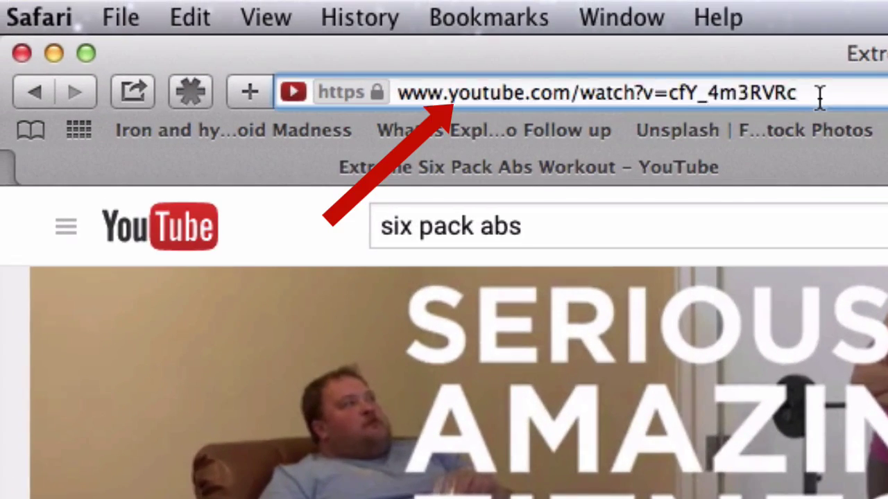
key("super+c")
key("super+v")
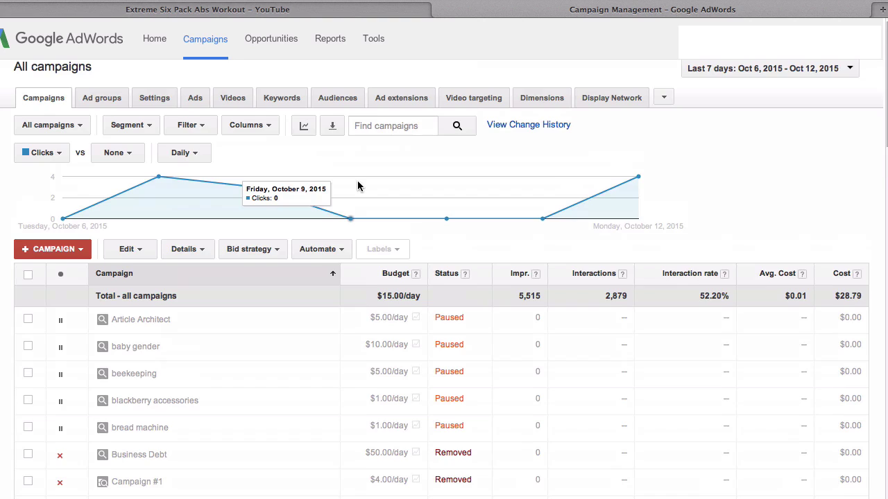
- Show the managed placements in the Test4 campaign's video targeting
scroll(357, 180, "down", 3)
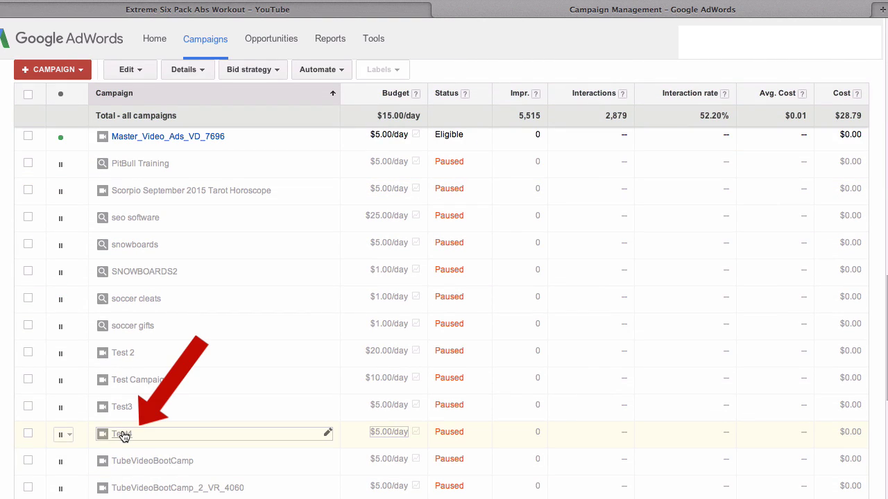
left_click(123, 435)
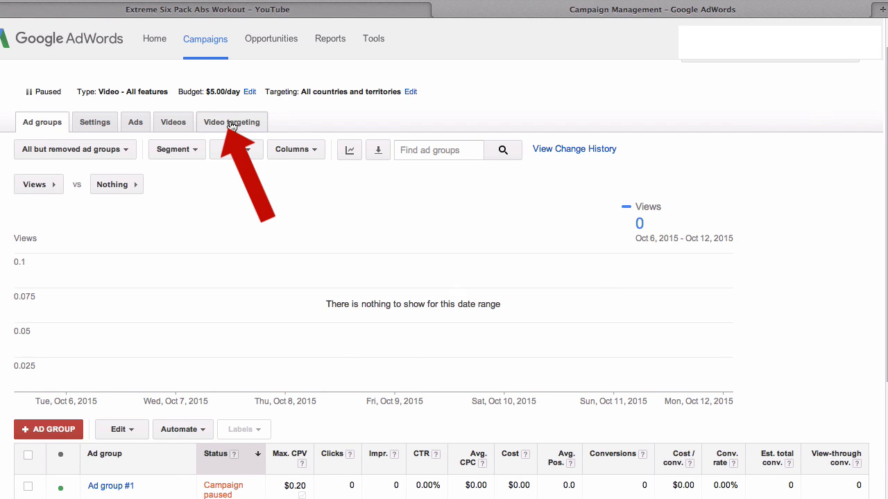
left_click(233, 123)
left_click(258, 190)
scroll(115, 206, "down", 4)
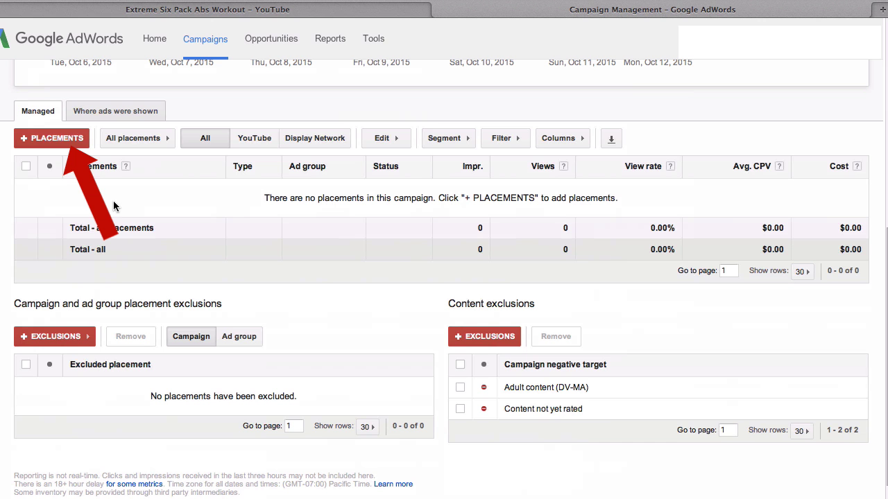
- Add the saved Extreme Six Pack Abs Workout video URL as a new placement
left_click(57, 138)
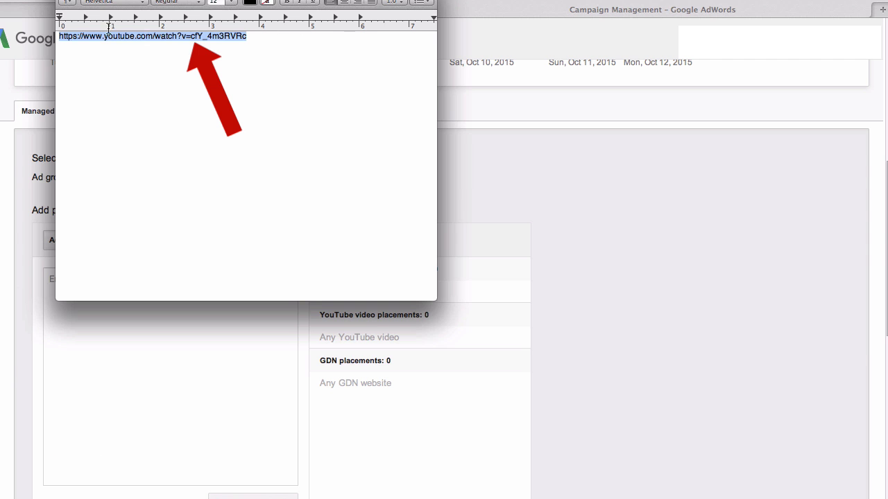
left_click_drag(247, 35, 58, 35)
left_click(159, 310)
key("super+v")
scroll(277, 456, "down", 2)
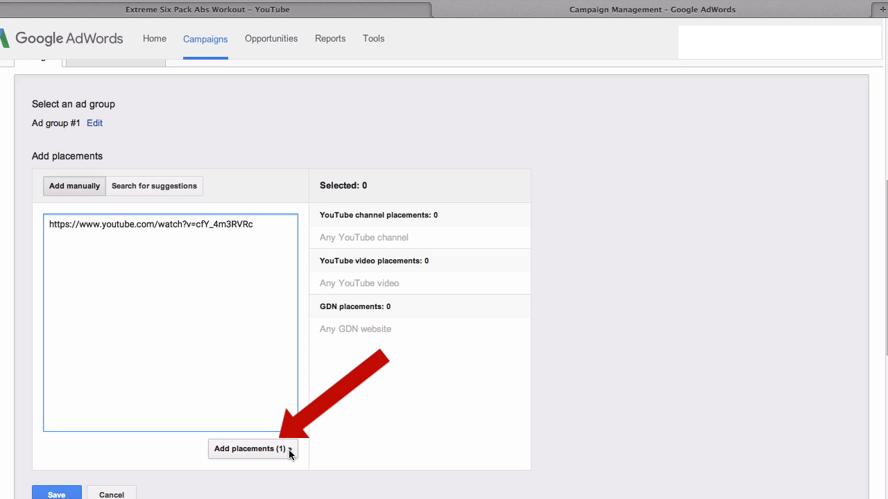
left_click(289, 450)
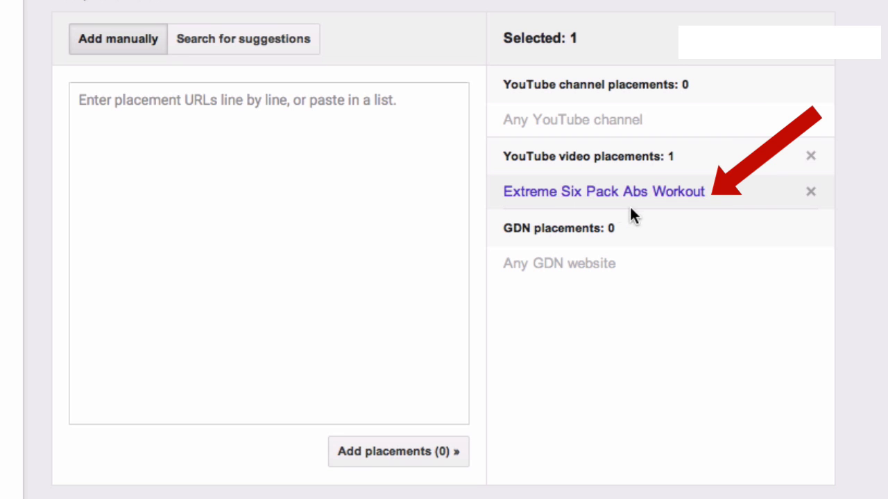
scroll(765, 210, "down", 3)
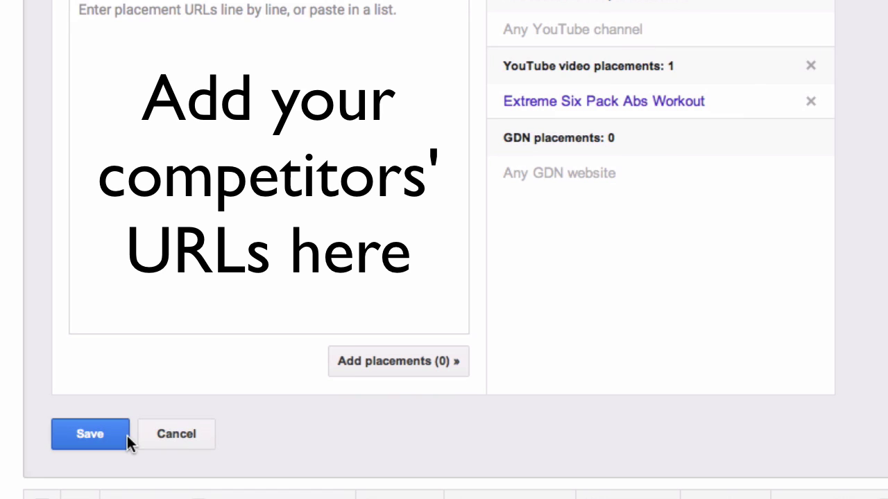
left_click(305, 118)
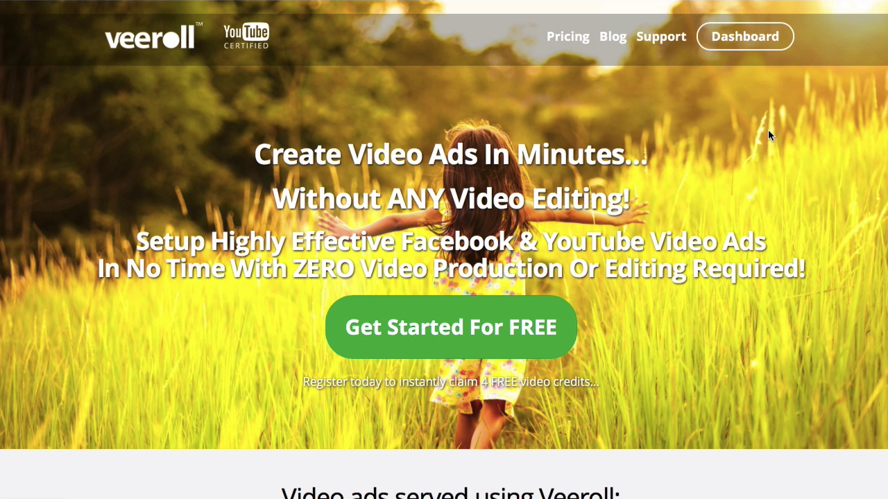
- Search Veeroll's YouTube keyword tool for 'six pack abs' and expand a result's options
left_click(749, 45)
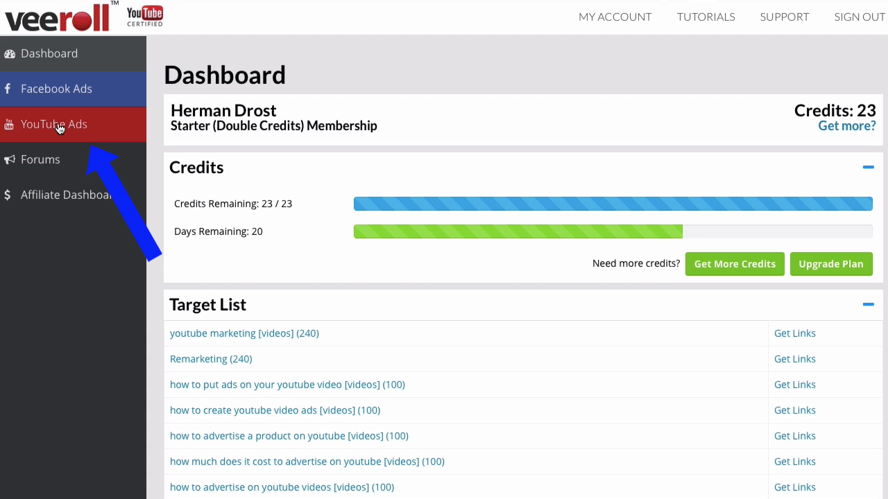
left_click(59, 129)
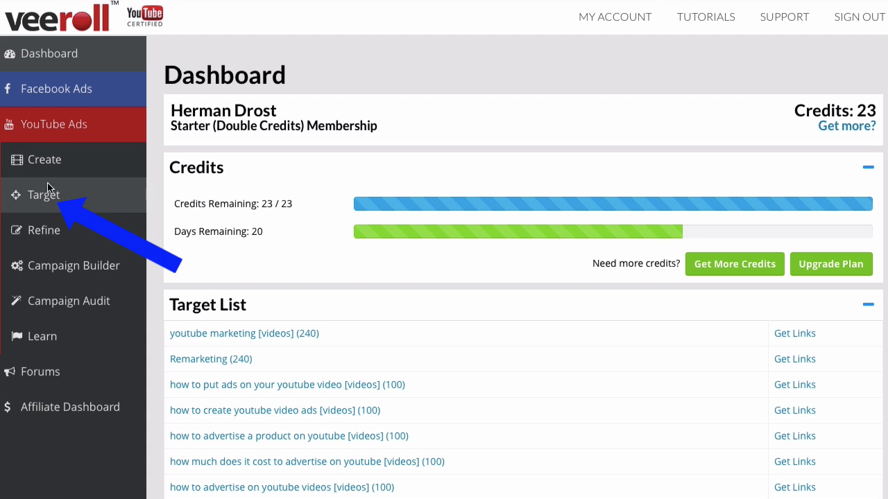
left_click(43, 197)
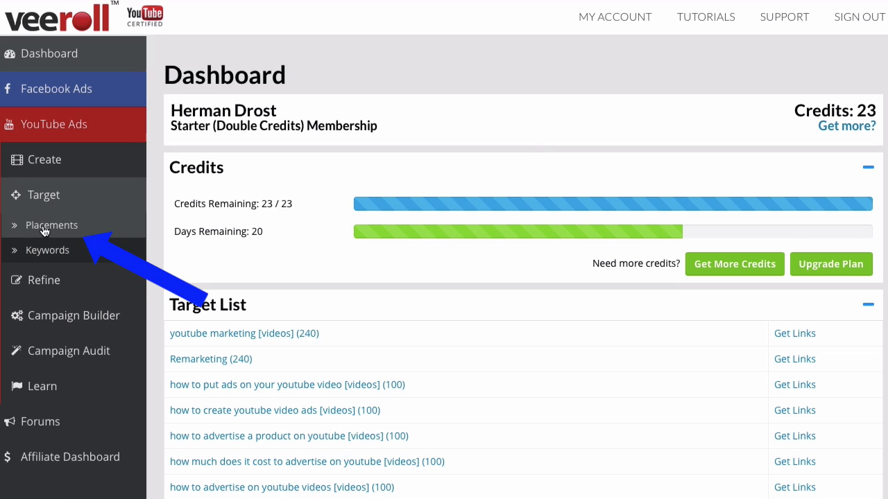
left_click(47, 250)
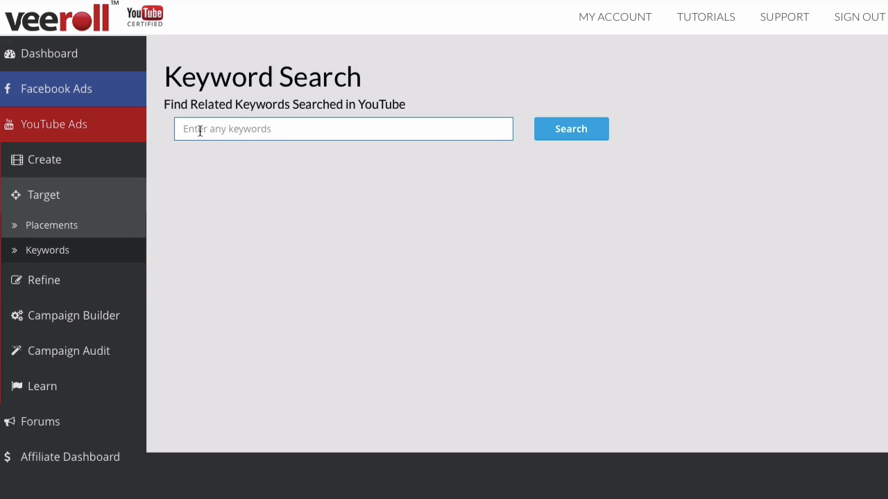
type("six pack abs")
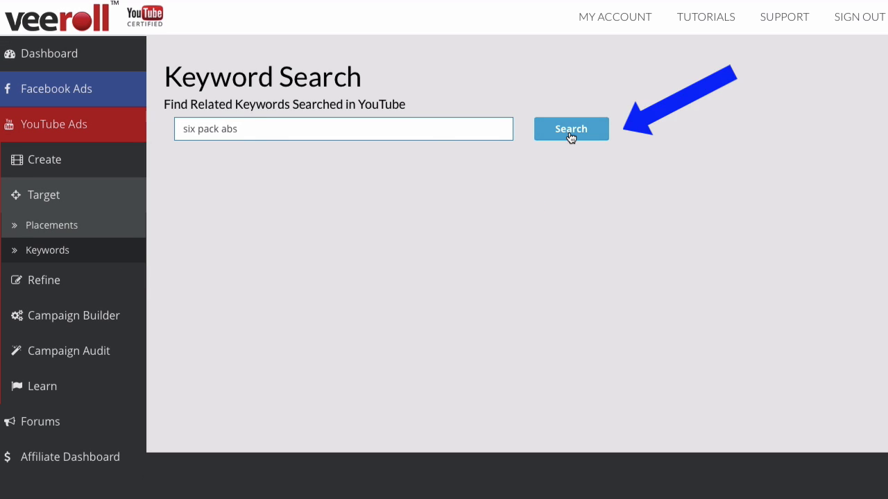
left_click(568, 131)
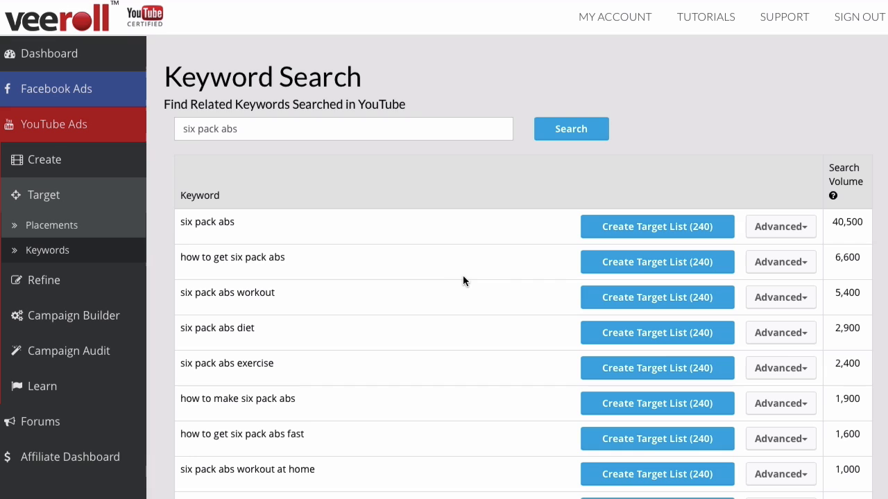
left_click(805, 234)
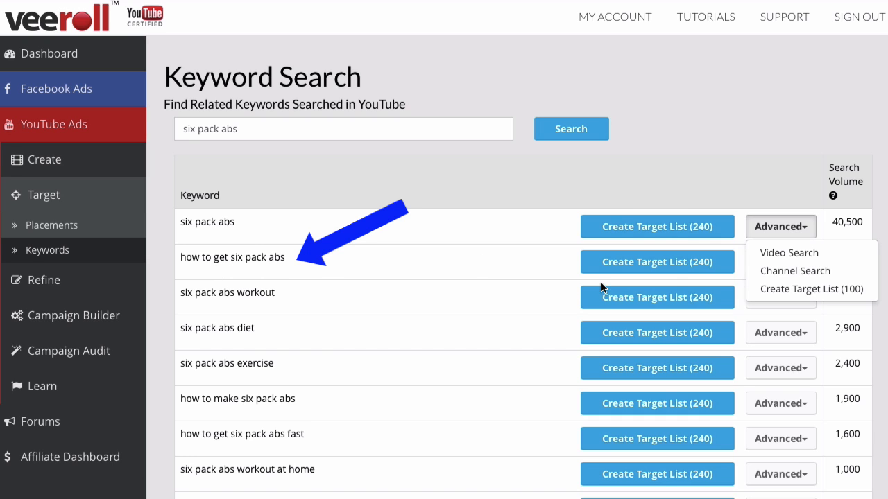
- Save a 240-video target list for 'how to get six pack abs' and show its links
left_click(682, 267)
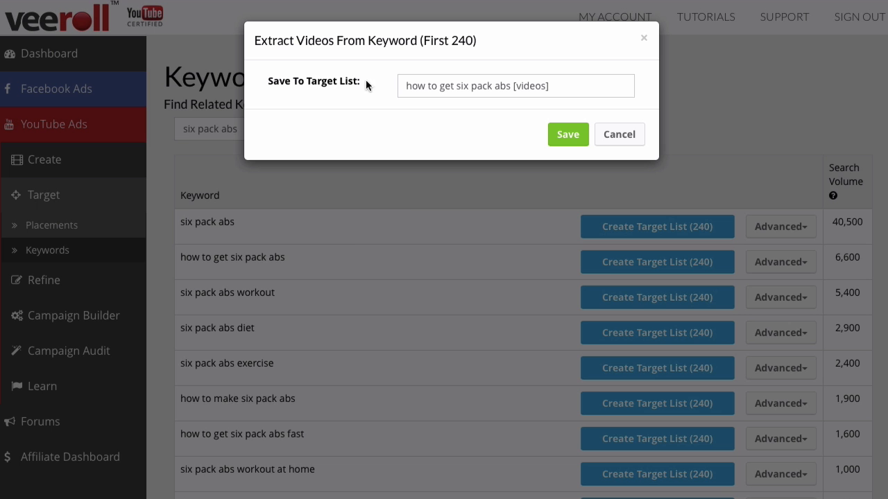
left_click(409, 86)
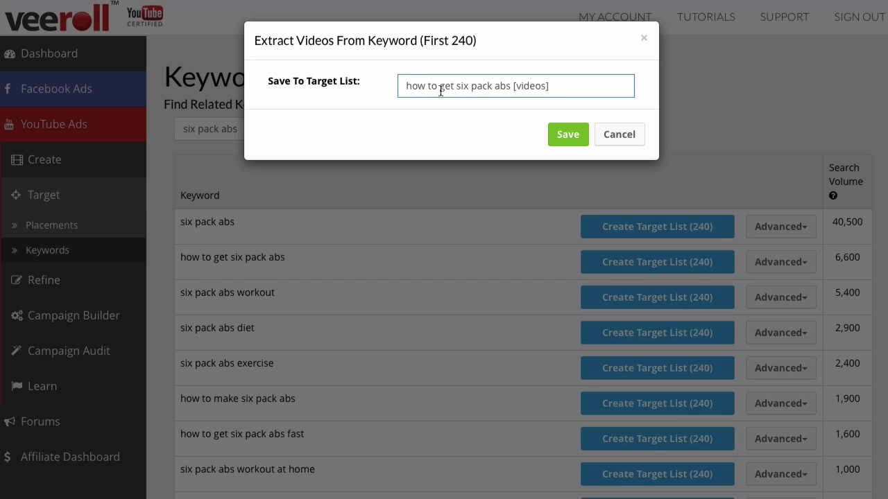
left_click(568, 137)
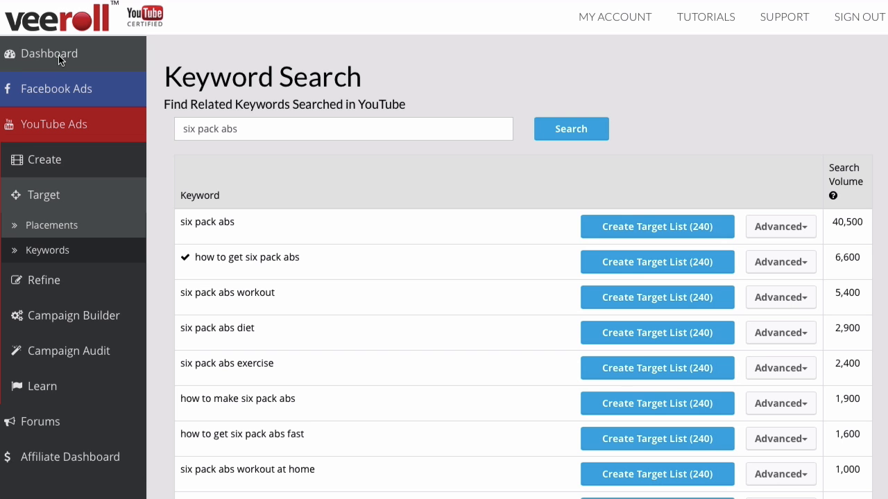
left_click(58, 55)
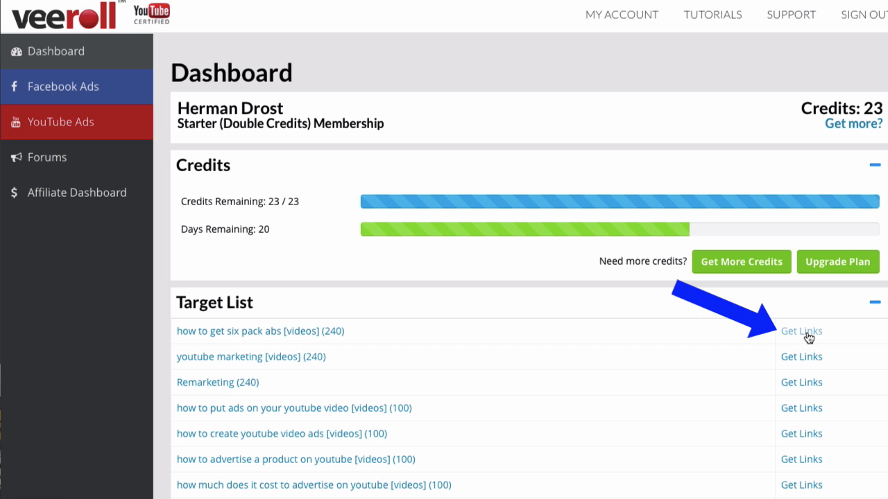
left_click(806, 333)
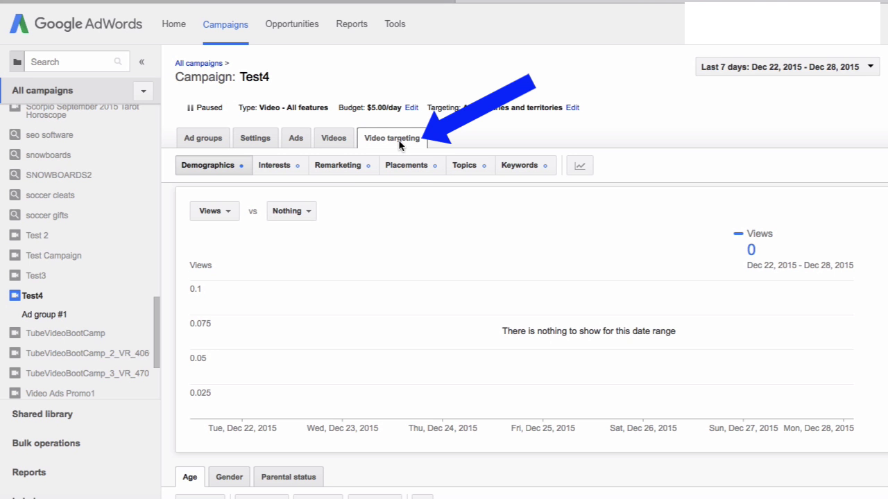
- Paste the 240 Veeroll video links as Test4 Ad group #1 placements and add them
left_click(420, 165)
scroll(416, 277, "down", 5)
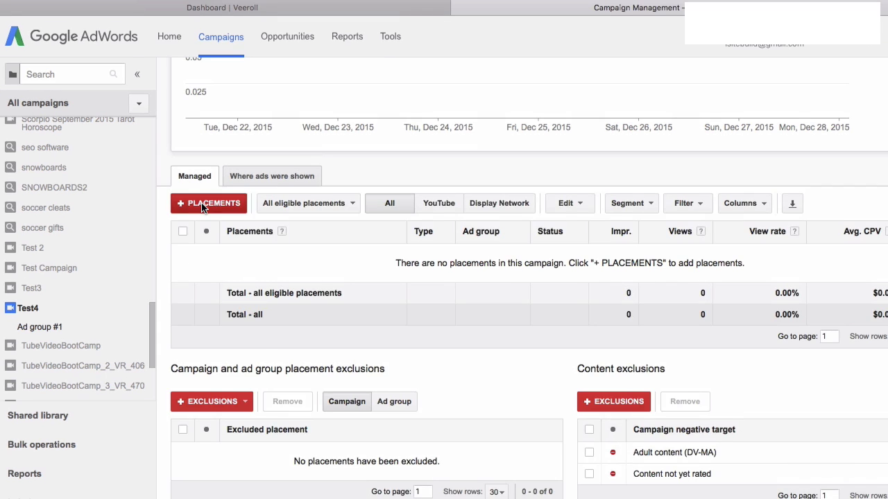
left_click(206, 188)
left_click(236, 246)
left_click(240, 333)
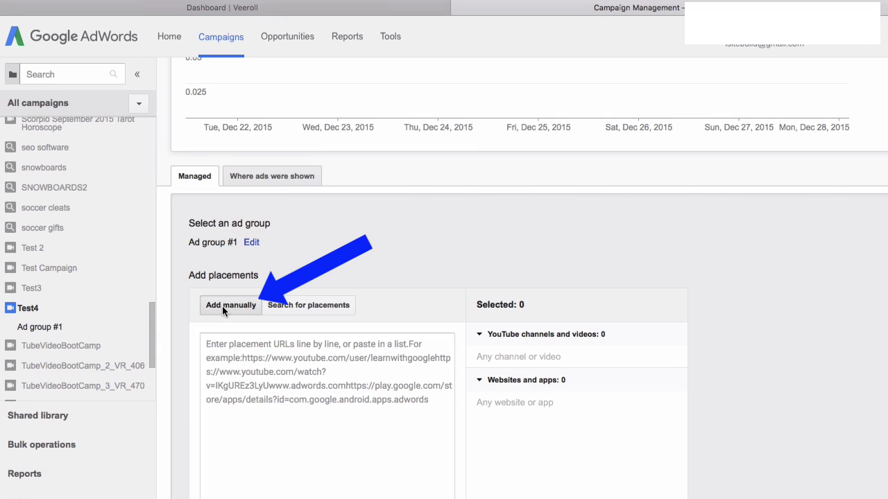
key("ctrl+v")
scroll(362, 292, "up", 5)
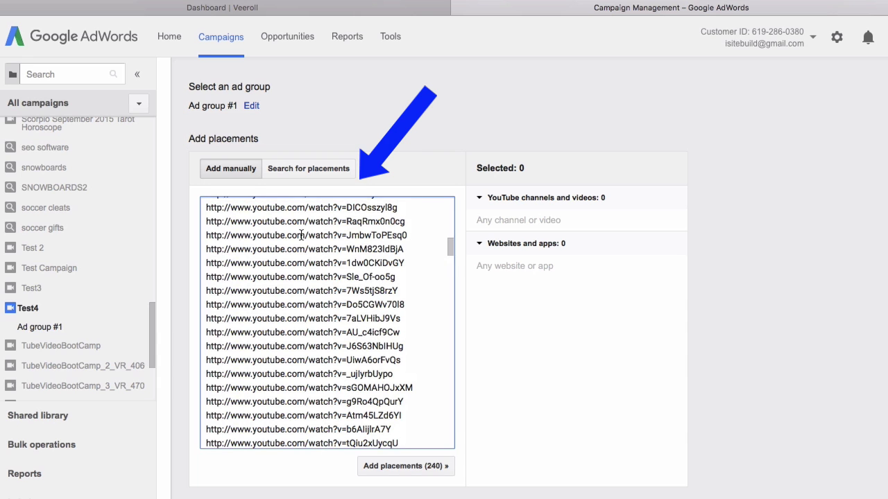
left_click(400, 467)
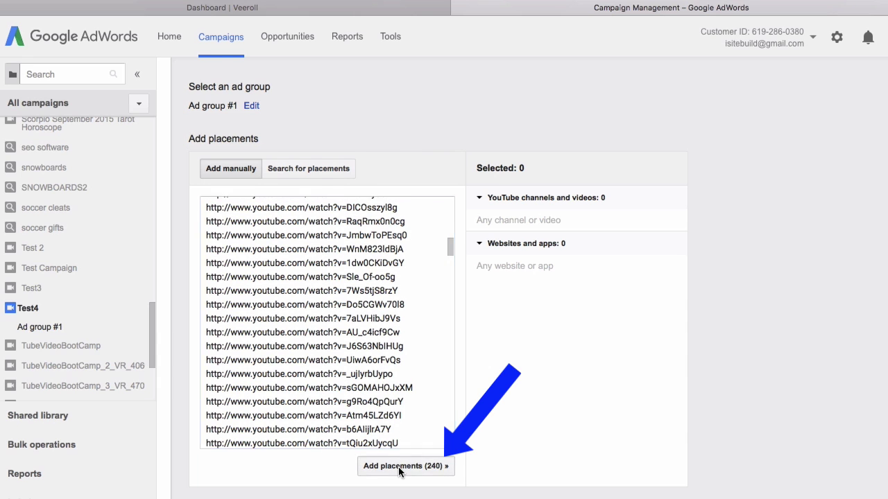